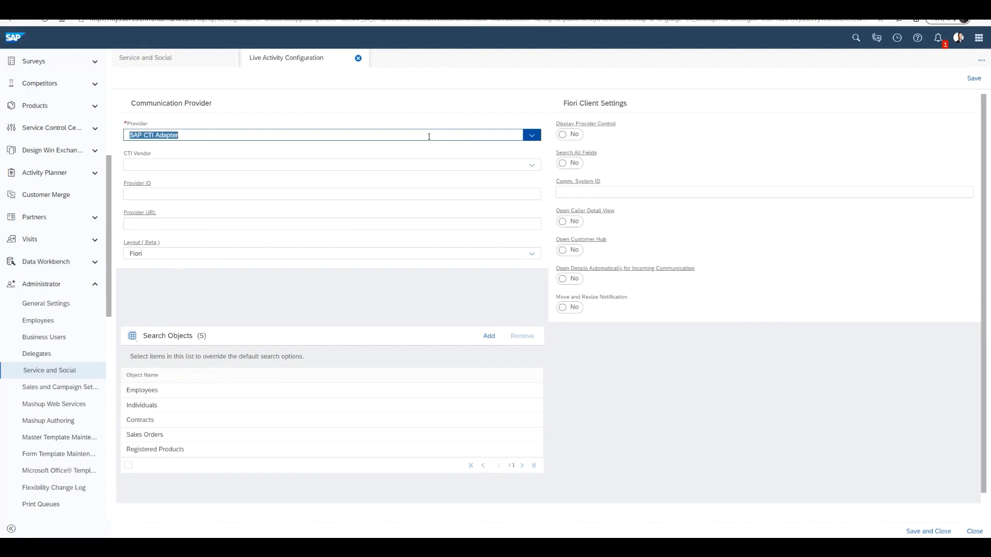
Set the communication provider to SAP Contact Center, with provider ID CCTR and the saved provider URL ending in /communicationpanel/embedded.html.
click(239, 170)
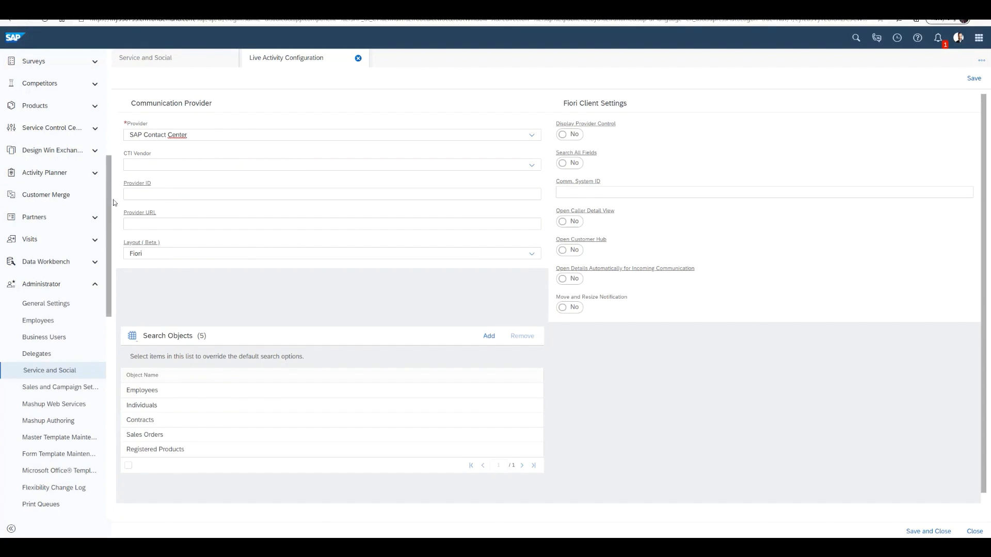
click(130, 194)
text(CCTR)
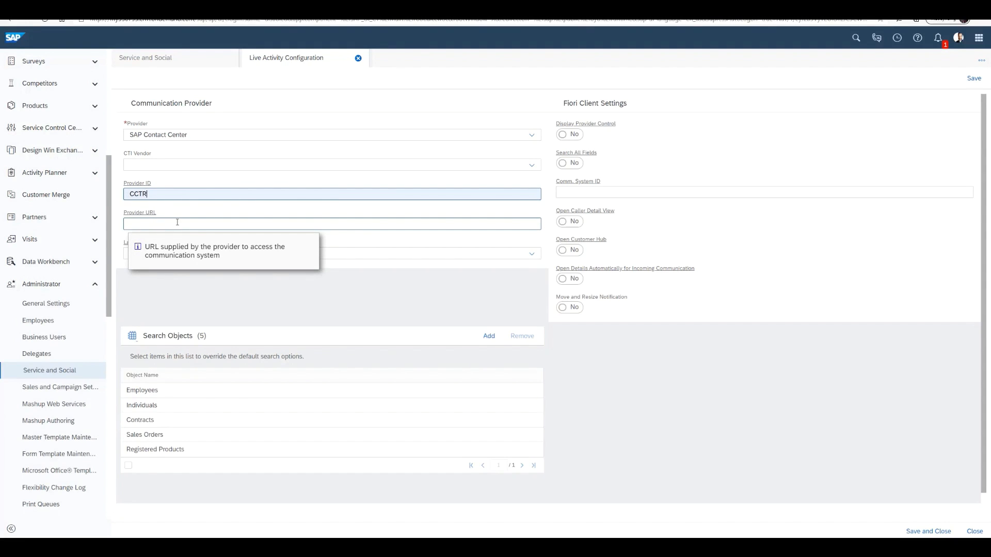
click(162, 223)
click(176, 252)
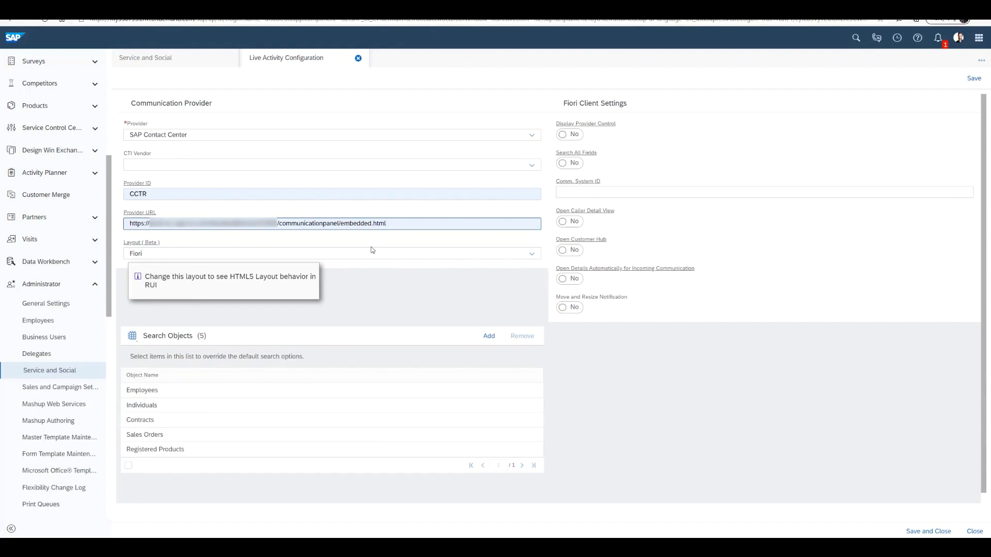
Enable Display Provider Control and Search All Fields, and set the communication system ID to CCTR.
click(567, 134)
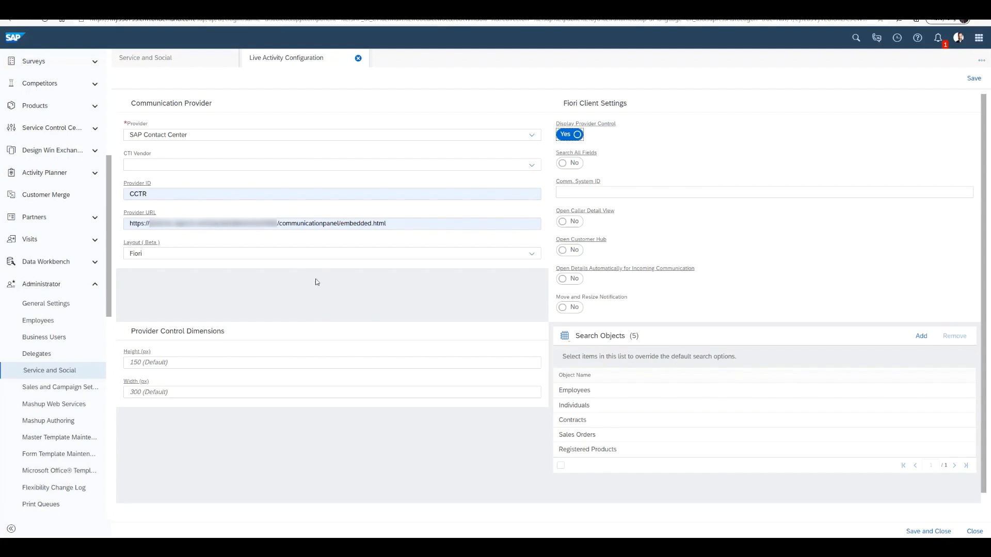
click(570, 164)
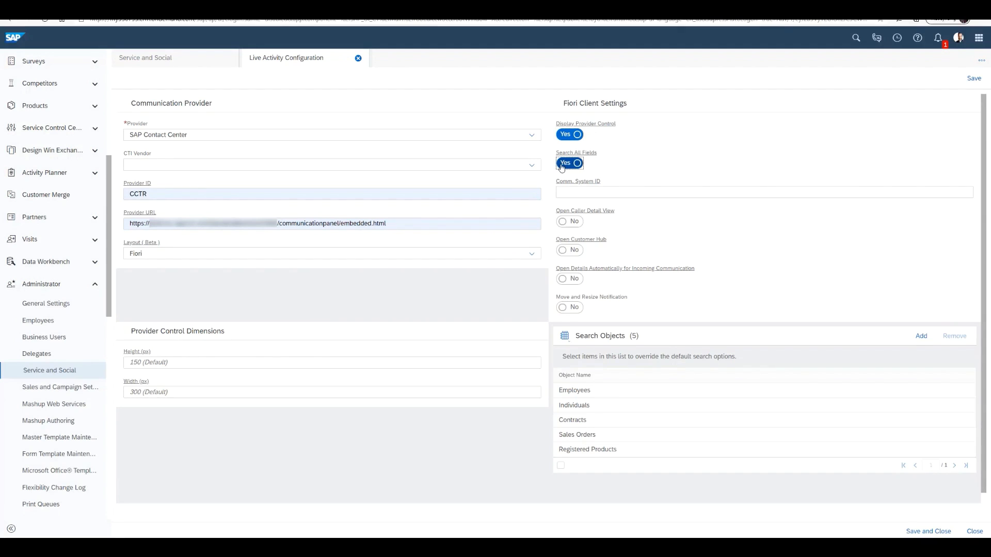
click(557, 194)
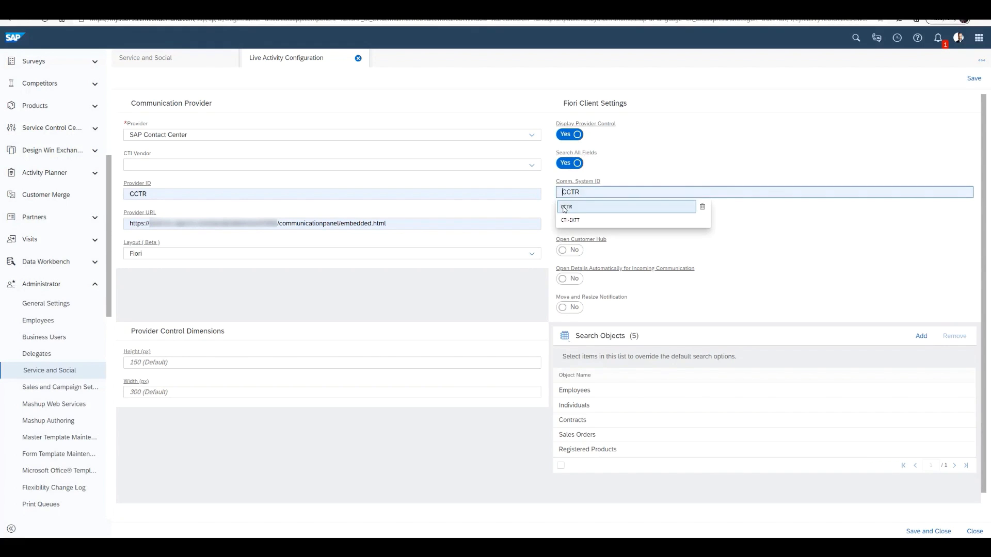
click(566, 207)
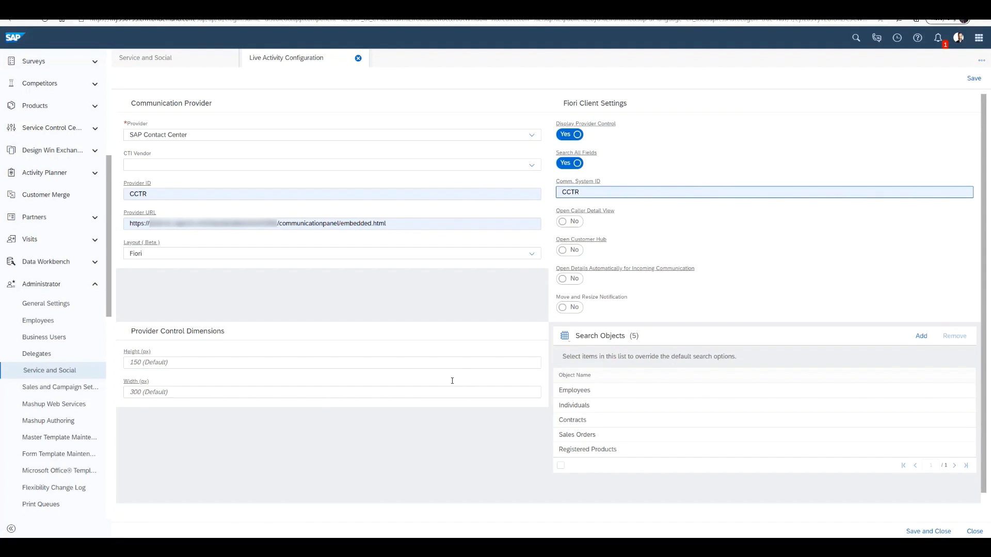
Enable Open Customer Hub, Open Details Automatically for Incoming Communication, and Move and Resize Notification in the Fiori client settings.
mouse_move(454, 381)
mouse_move(445, 361)
click(566, 251)
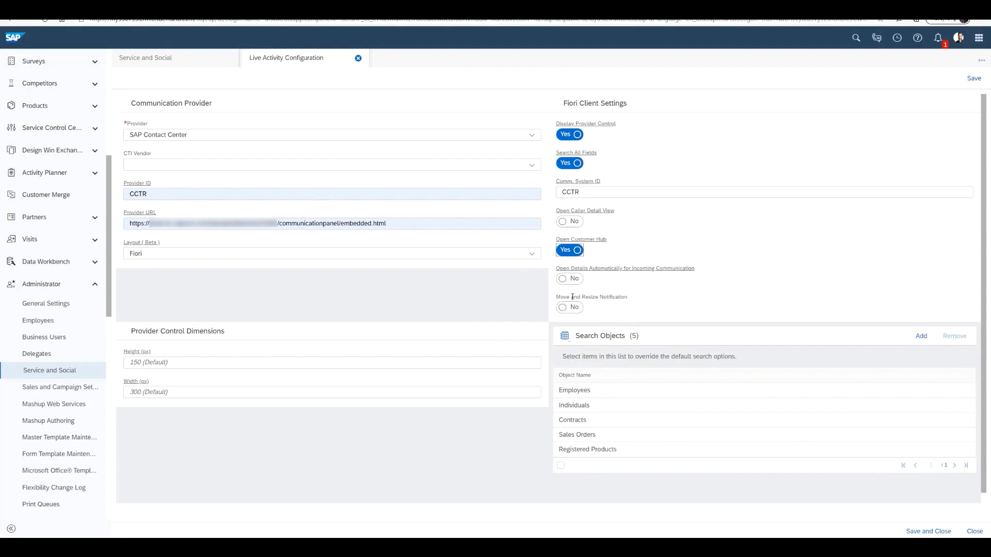
click(566, 279)
click(566, 308)
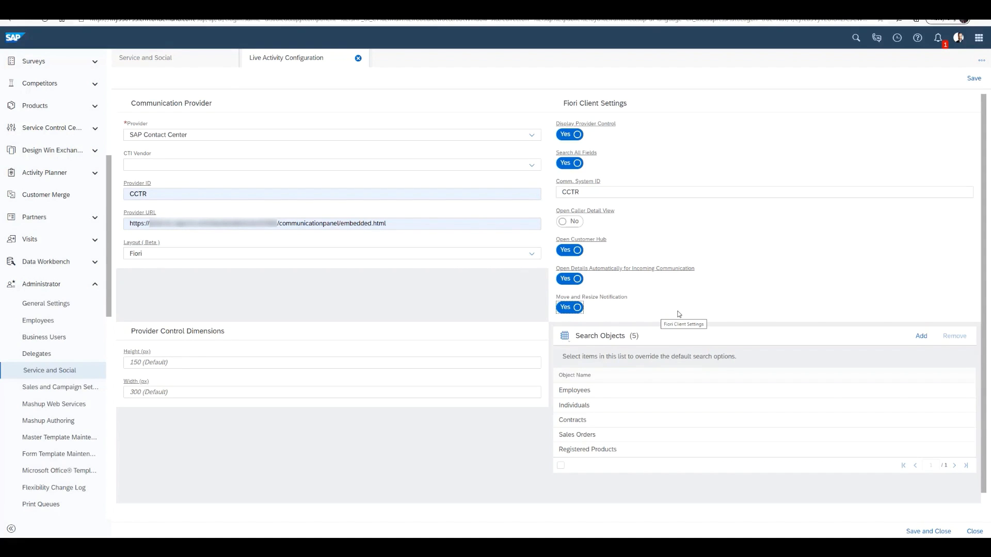
Add Tickets and Accounts to the search objects that override the default search options.
click(922, 336)
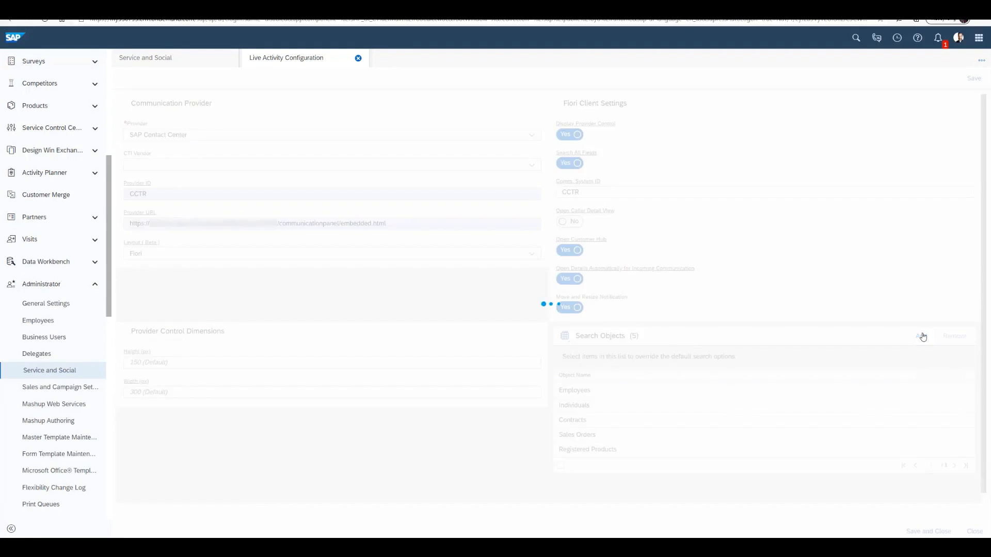
click(385, 282)
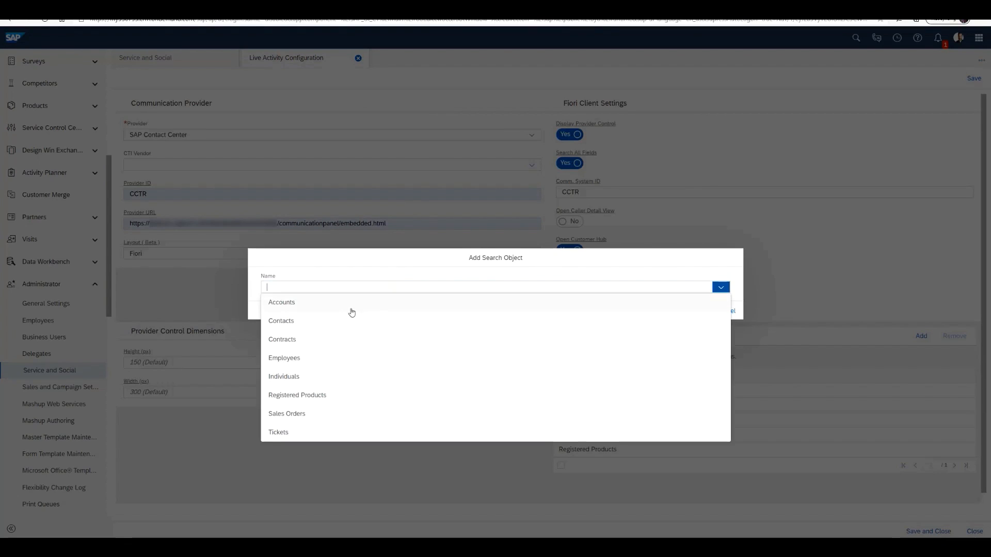
click(294, 433)
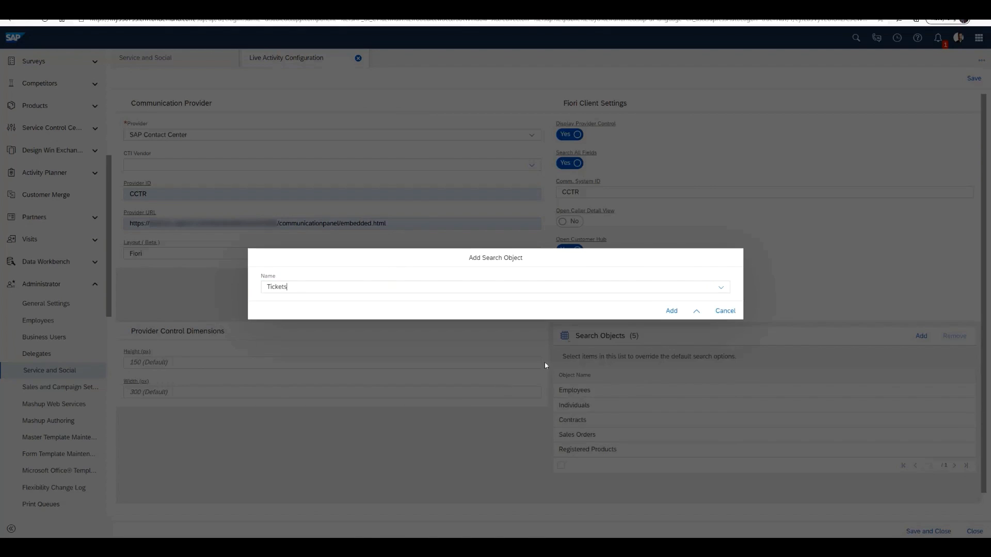
click(669, 311)
click(919, 337)
click(336, 286)
click(298, 309)
click(671, 311)
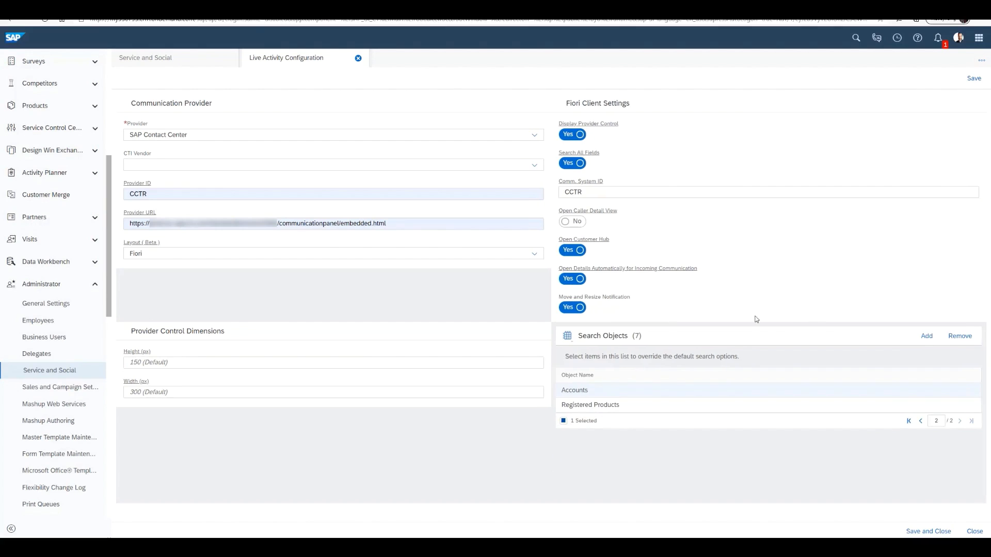
Add Contacts to the search objects, and save and close the live activity configuration.
click(927, 337)
click(426, 285)
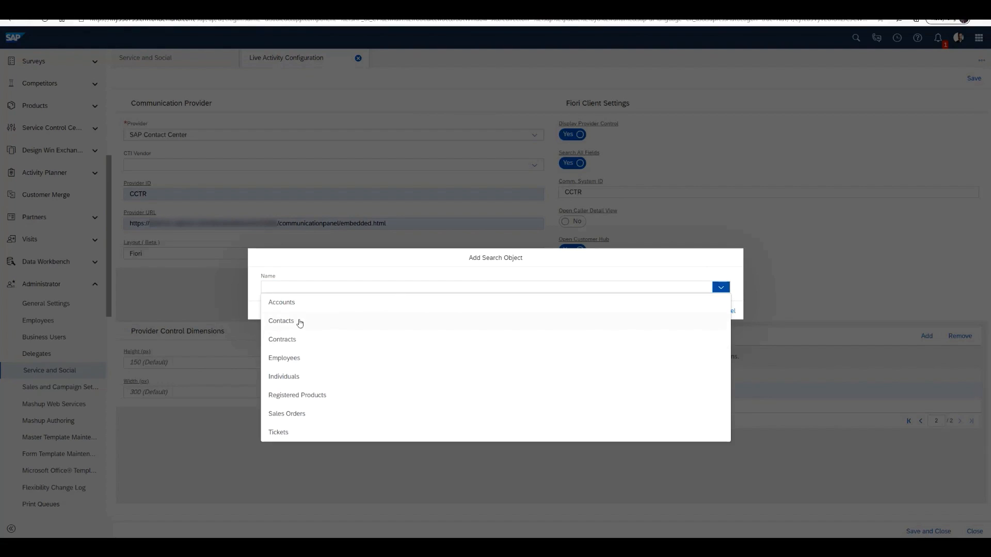
click(300, 321)
click(671, 311)
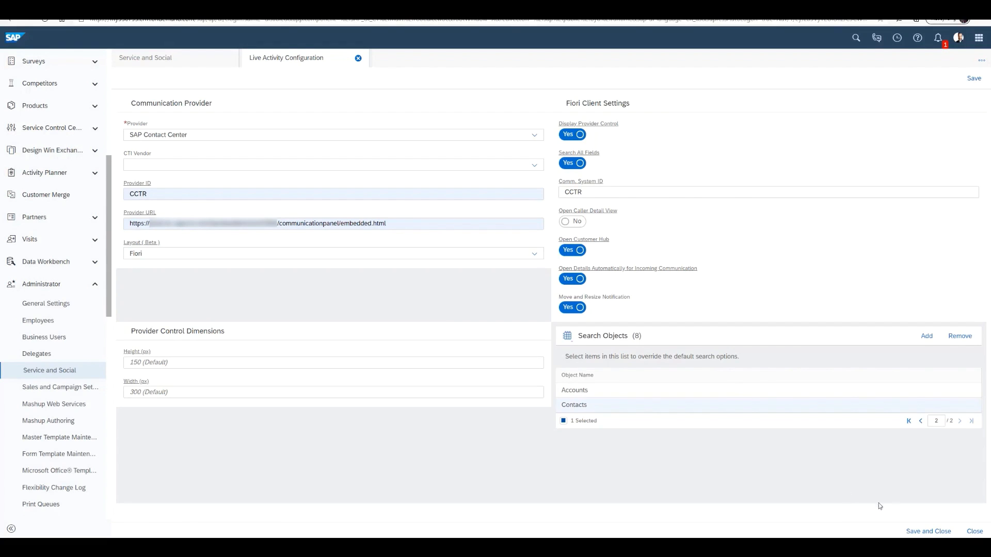
click(925, 533)
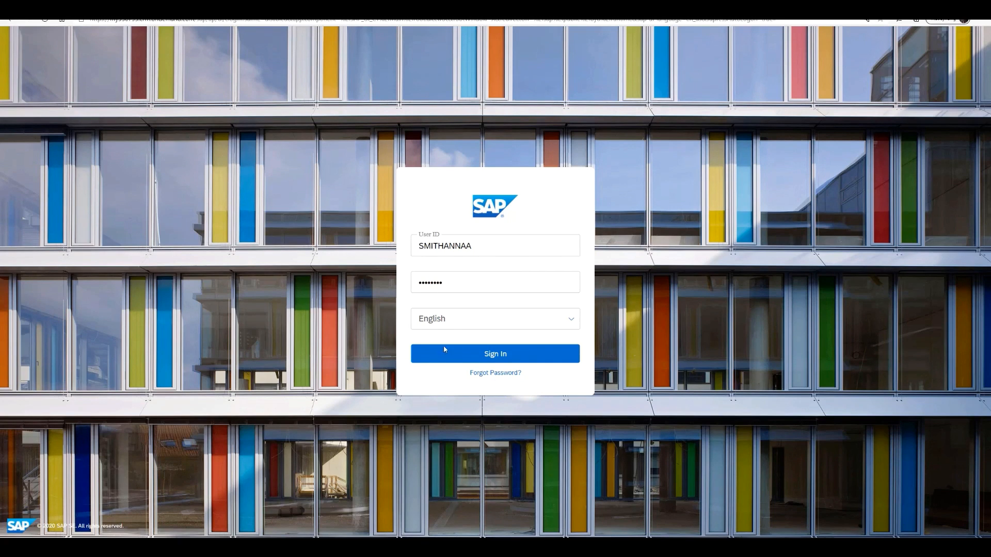
Sign in with the prefilled agent credentials and accept the incoming callback request.
click(476, 356)
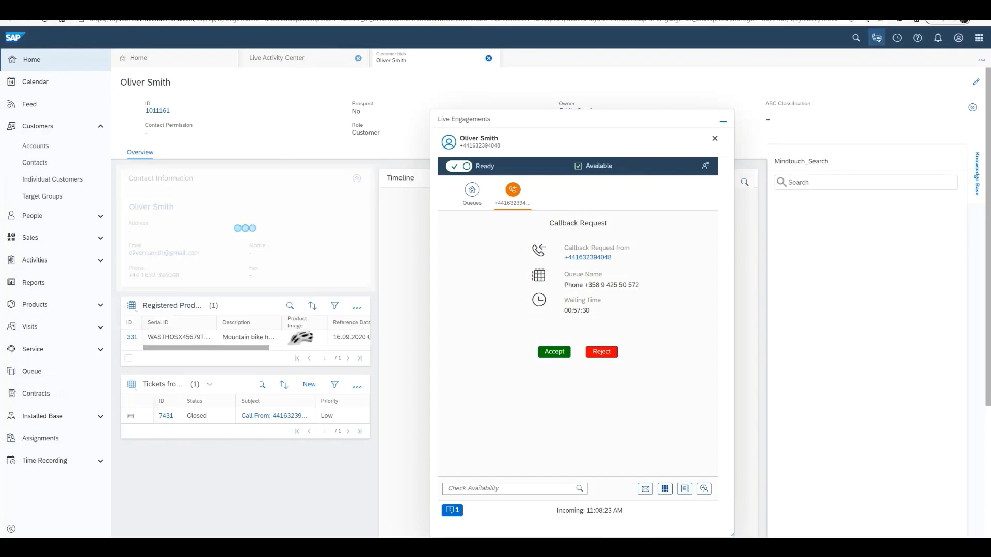
click(554, 352)
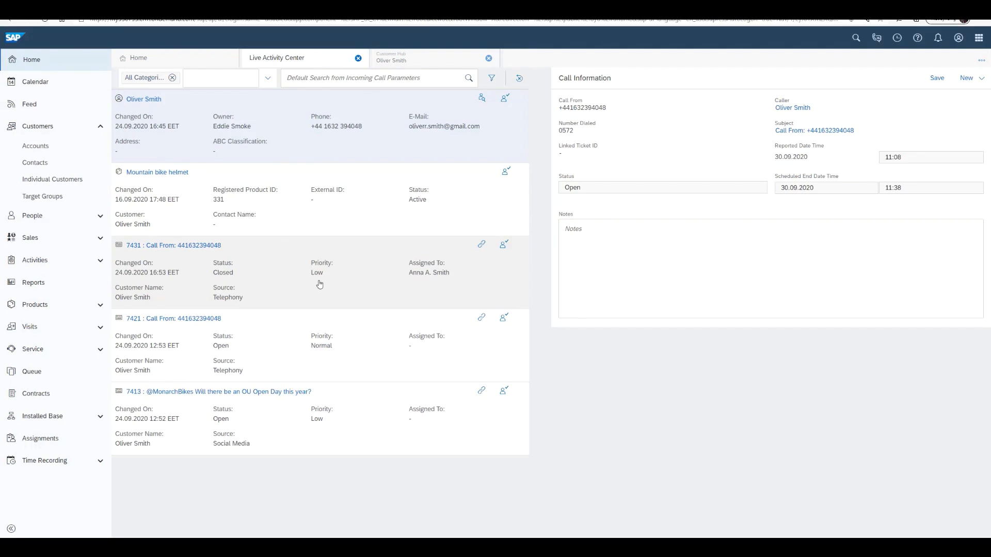
Save the call note "Customer reported that there are some scratches on the helmet." and open the search category list.
click(580, 232)
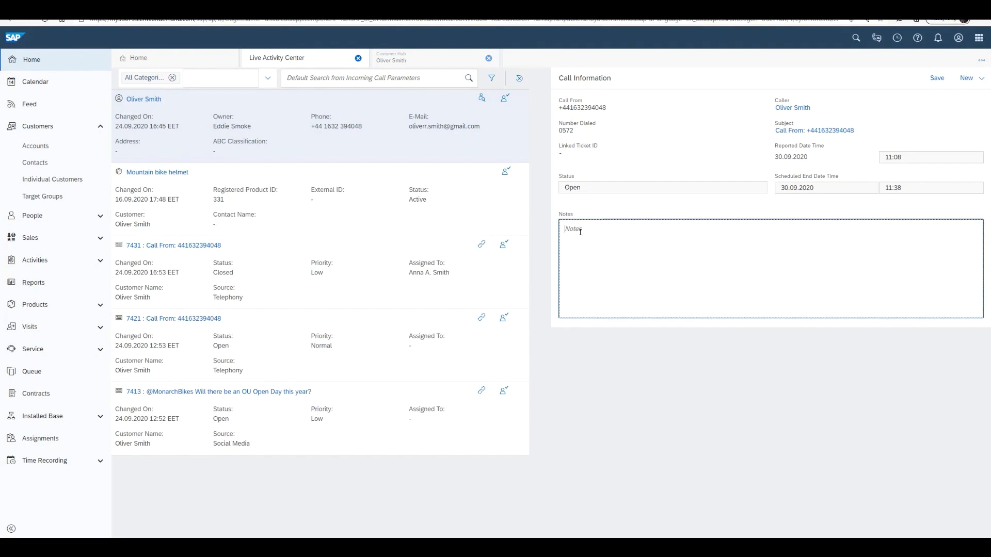
text(Customer reported that there are some scratches on the helmet.)
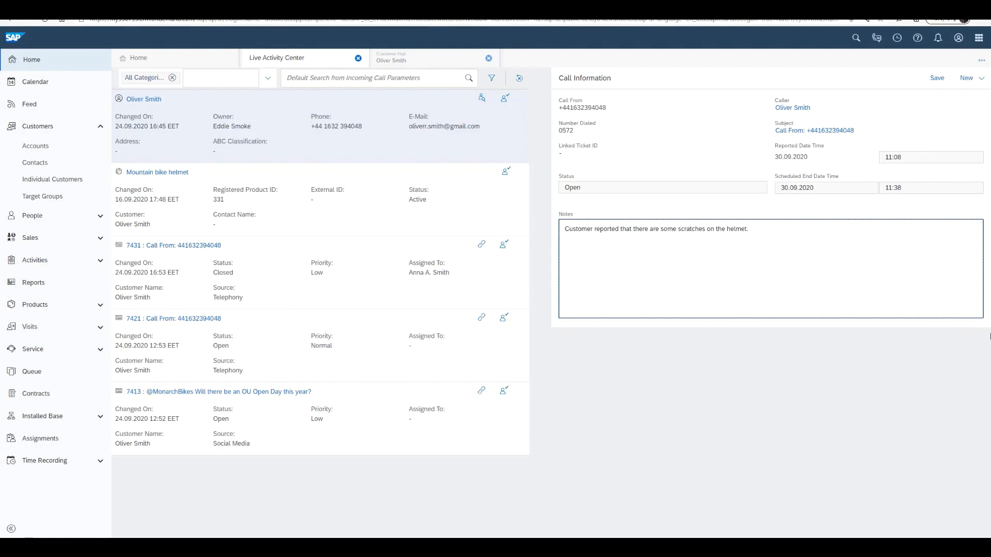
click(934, 79)
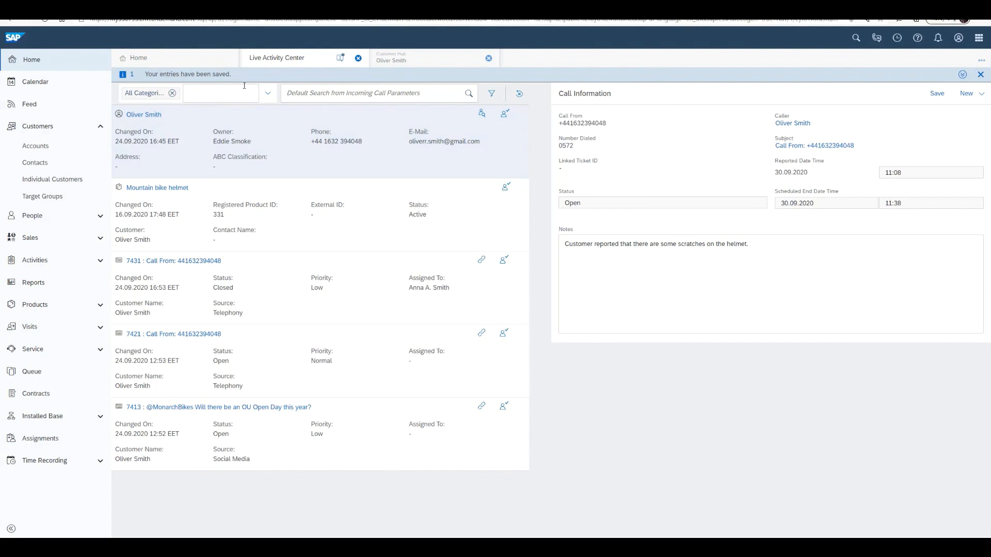
click(268, 92)
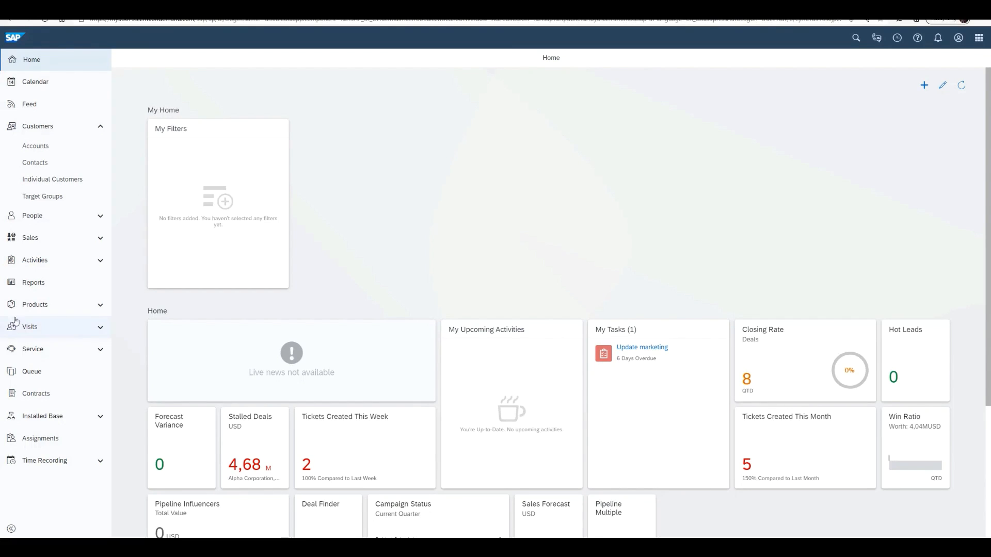
Start an outgoing call to the helmet customer's phone number from the individual customers list.
click(81, 181)
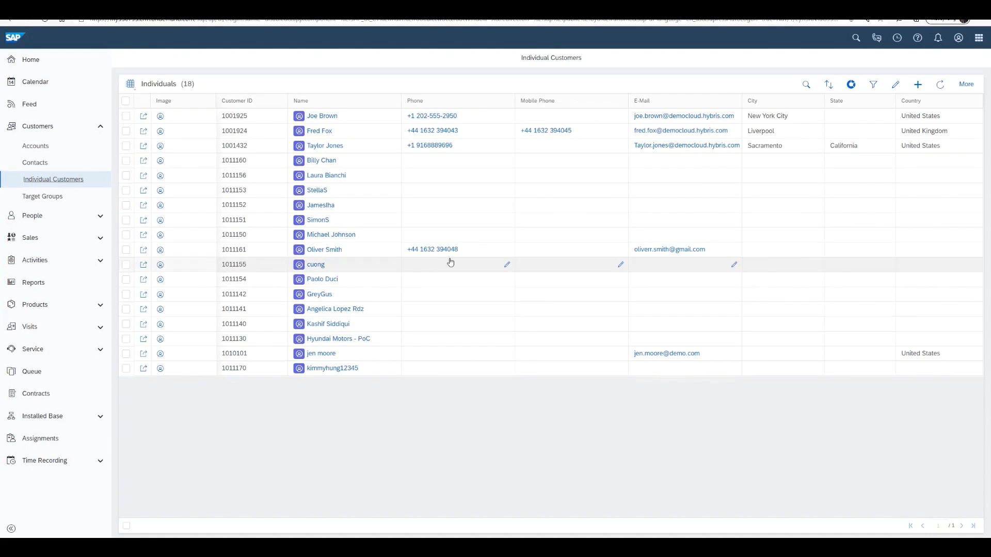
click(445, 250)
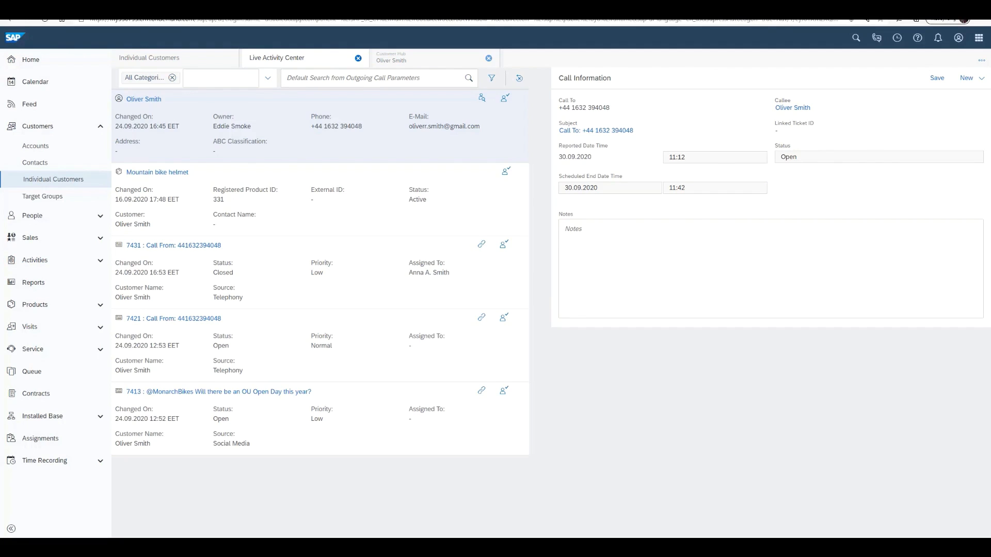
Enter the outgoing call note "The new helmet will be delivered within 5 days." and save the call activity.
click(585, 235)
text(The new helmet will be deli)
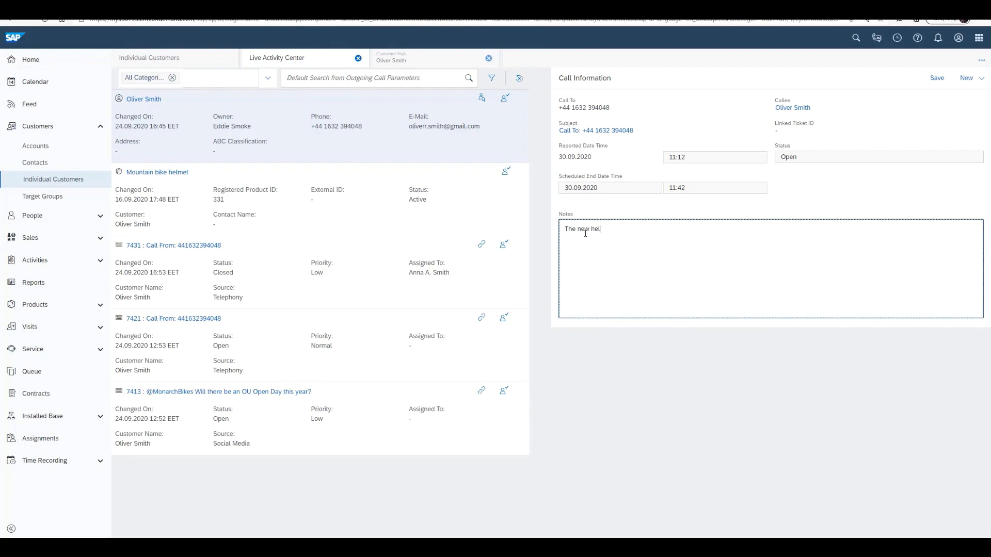
text(vered within 5 days.)
click(932, 80)
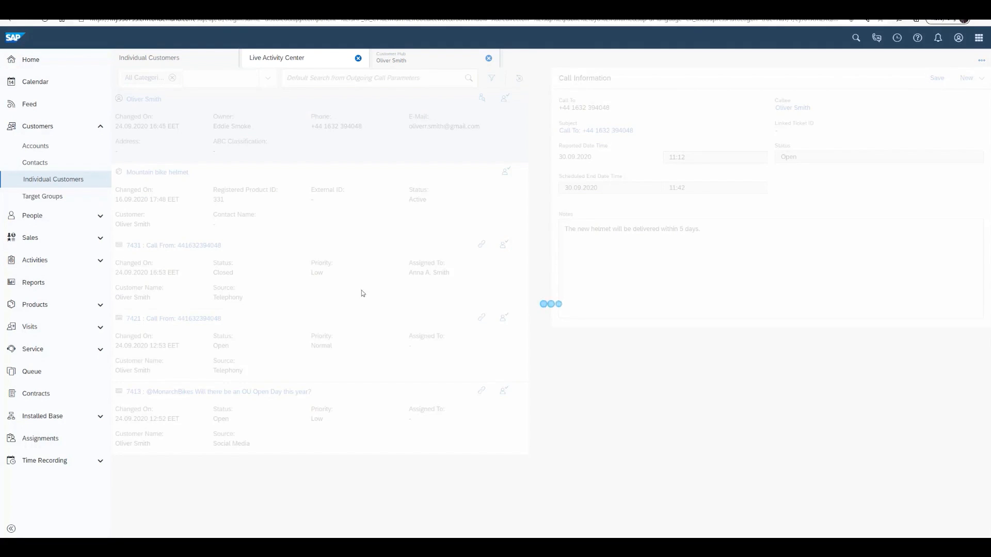